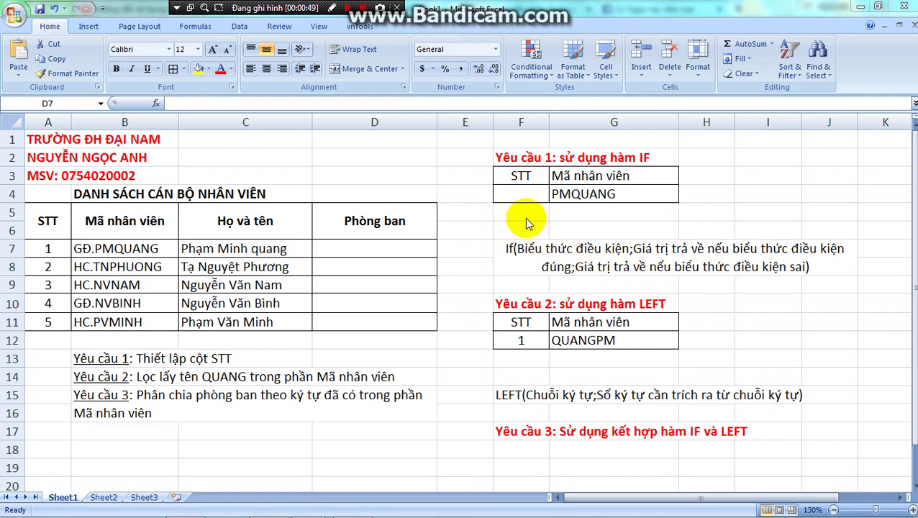
Enter =IF(G4>0;1;"") in cell F4 to number the row when the employee code is filled in
click(530, 193)
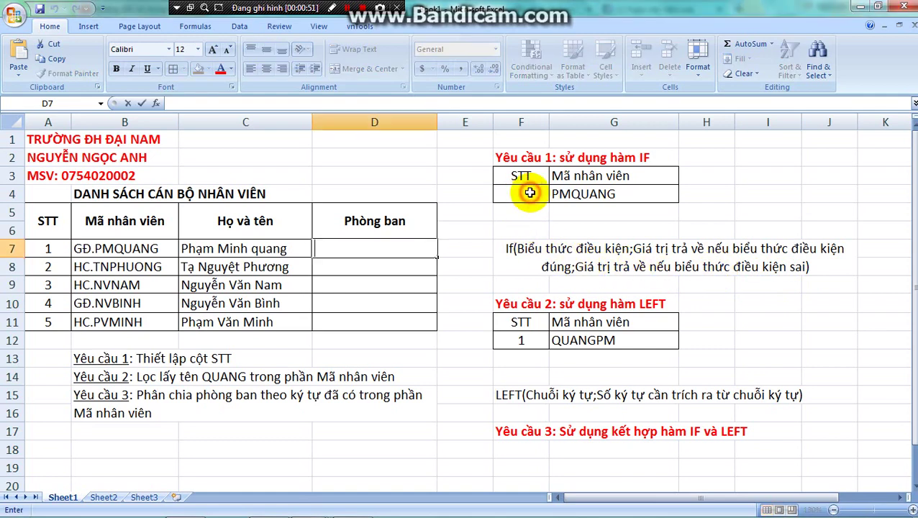
click(529, 193)
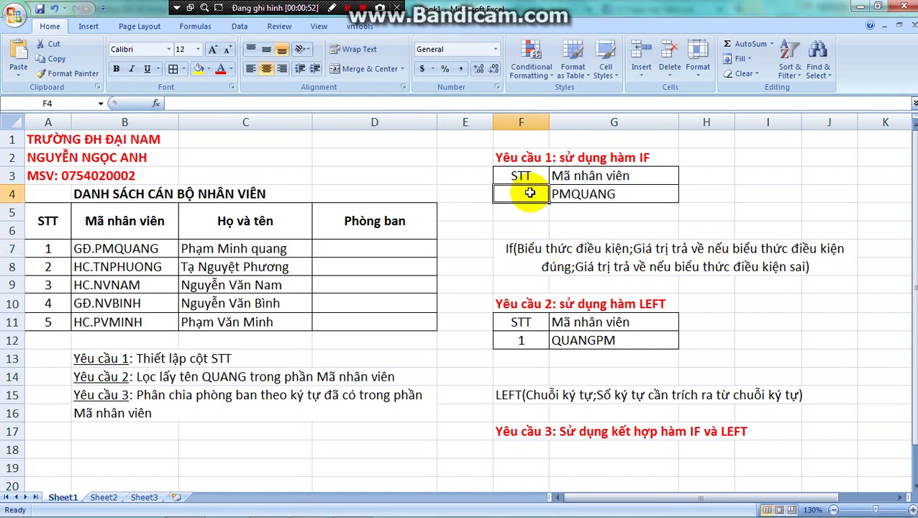
text(=i)
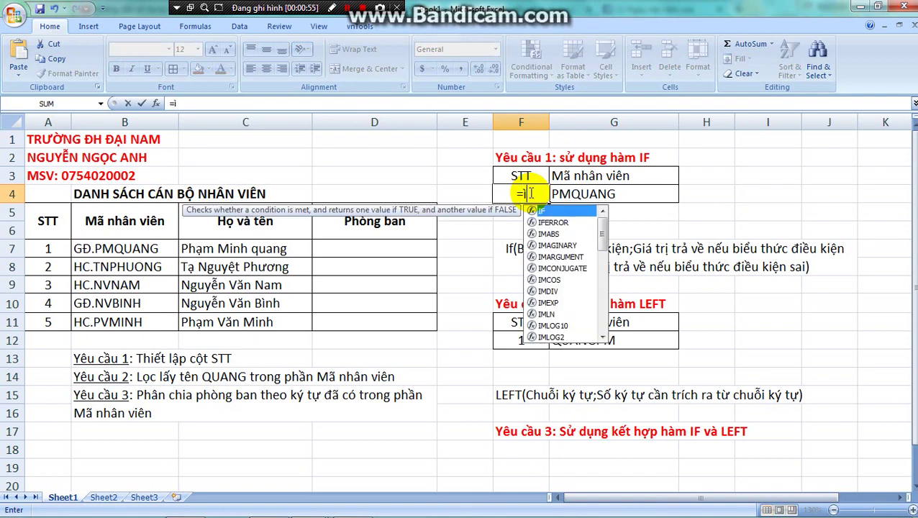
text(f()
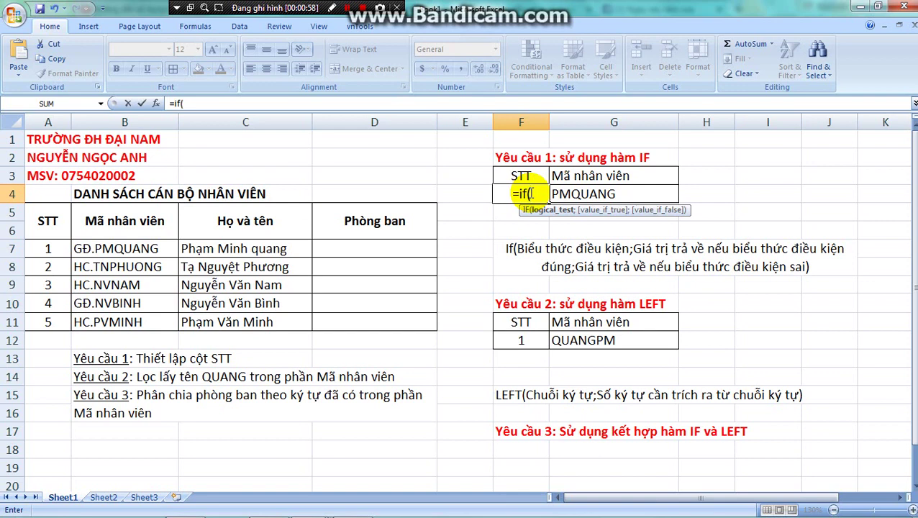
text(g)
key(BackSpace)
text(g)
key(BackSpace)
text(G4>0;1)
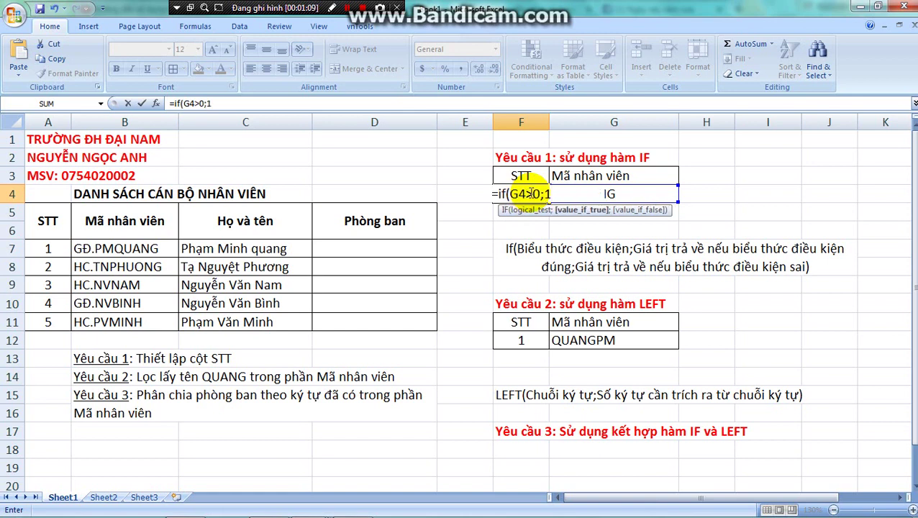
text(;""))
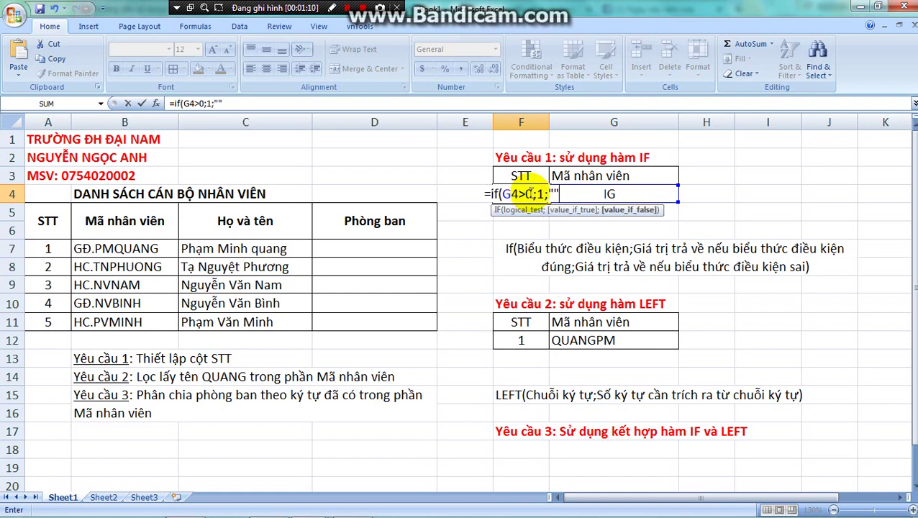
key(Return)
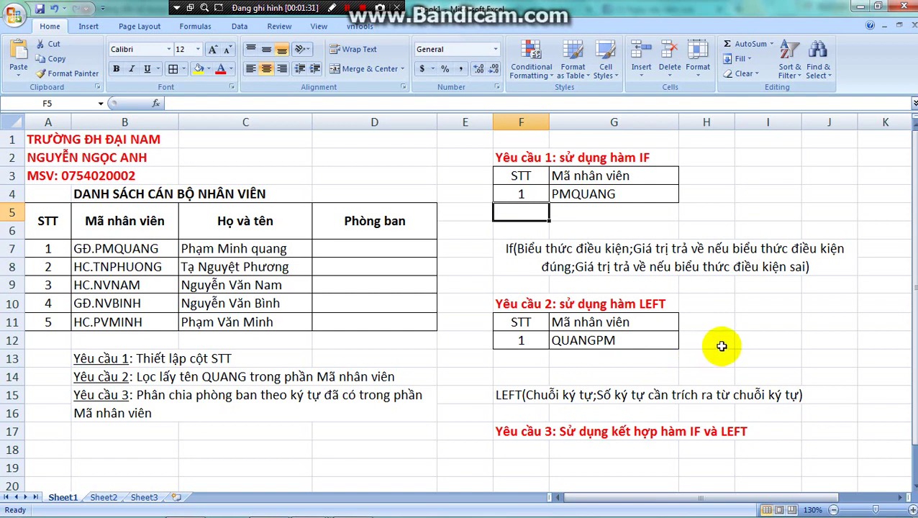
Enter =LEFT(G12;5) in cell I12 to extract the first five characters of the employee code
click(753, 344)
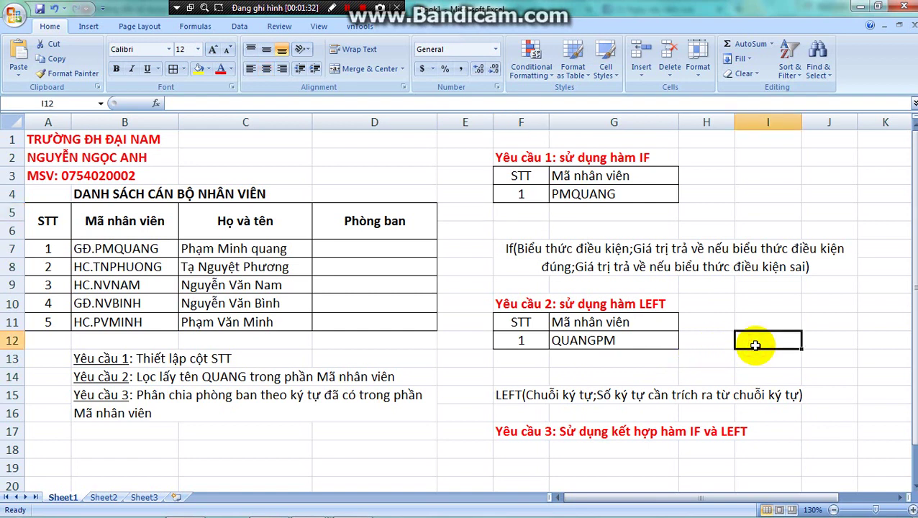
text(=)
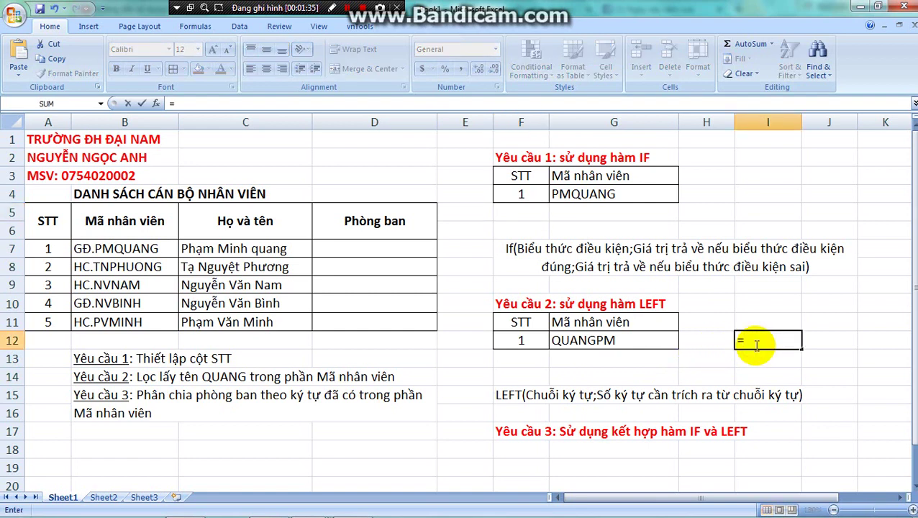
text(lef)
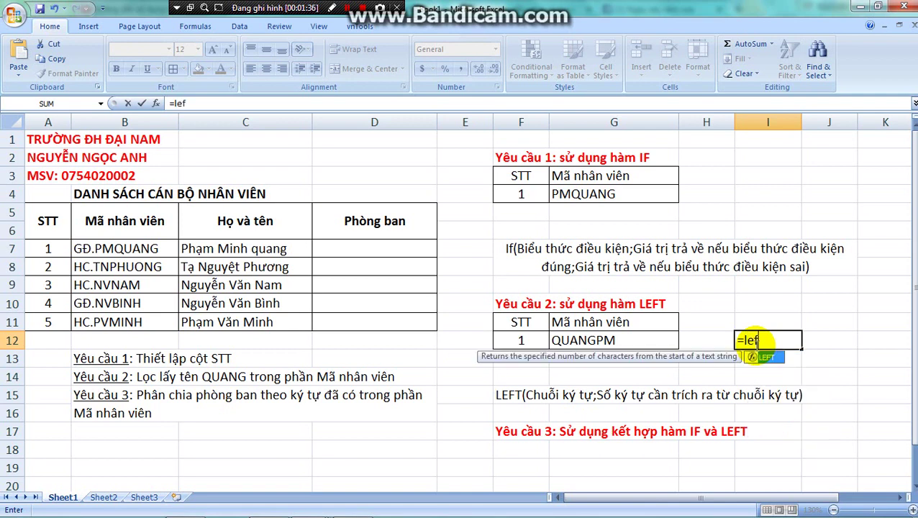
text(t()
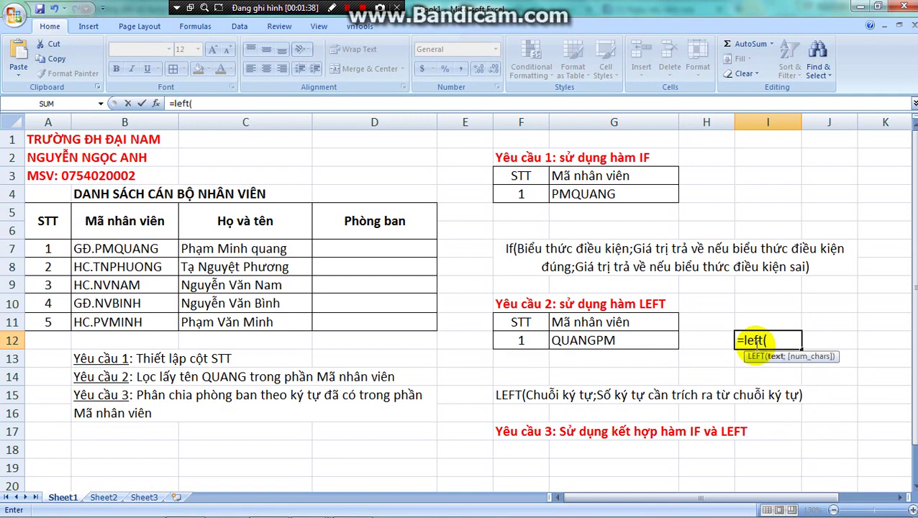
click(671, 343)
text(;)
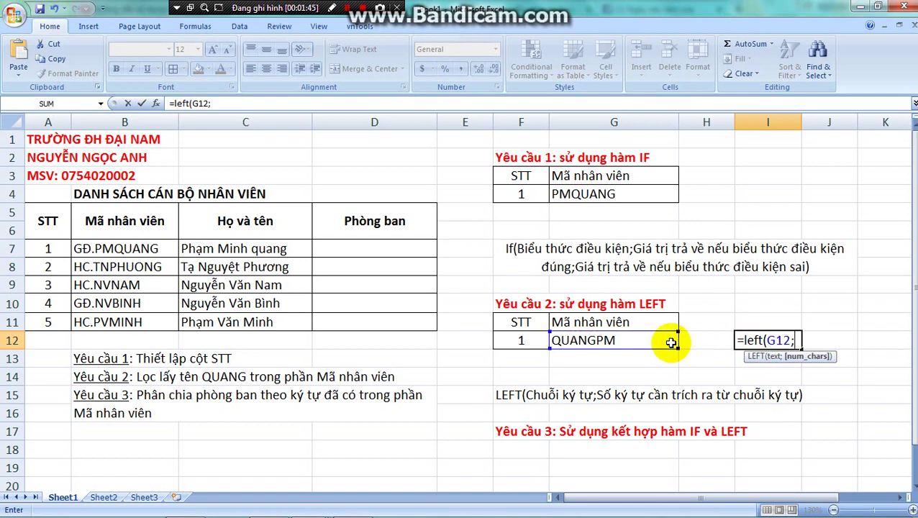
text(5)
key(Return)
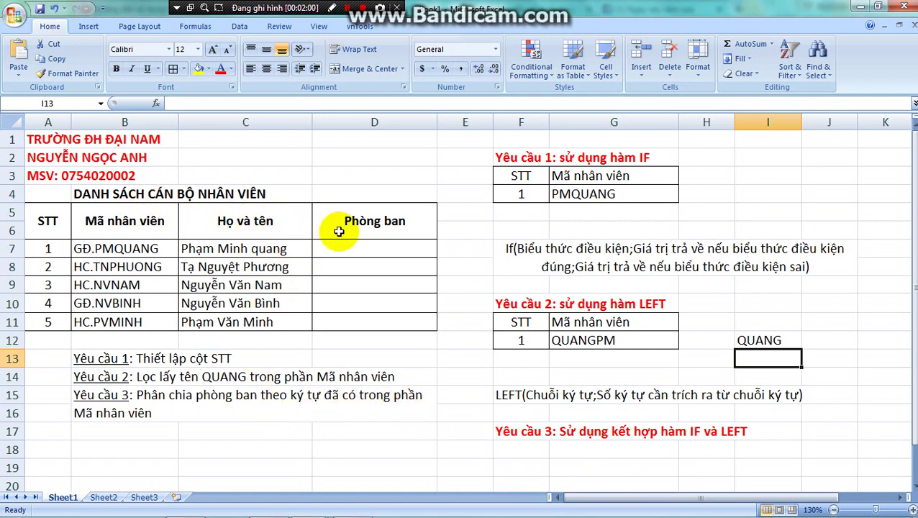
Begin an IF formula in D7 that tests whether LEFT(B7;2) equals "GĐ"
click(371, 248)
text(=)
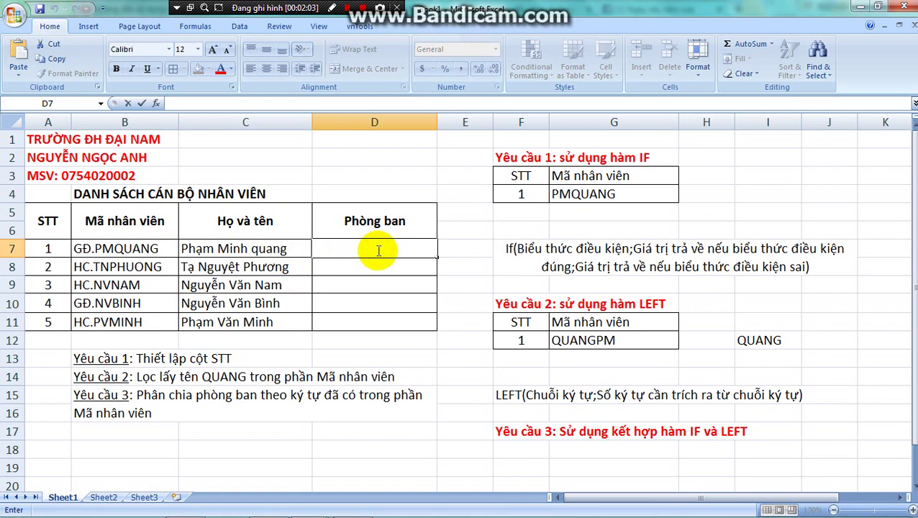
text(=)
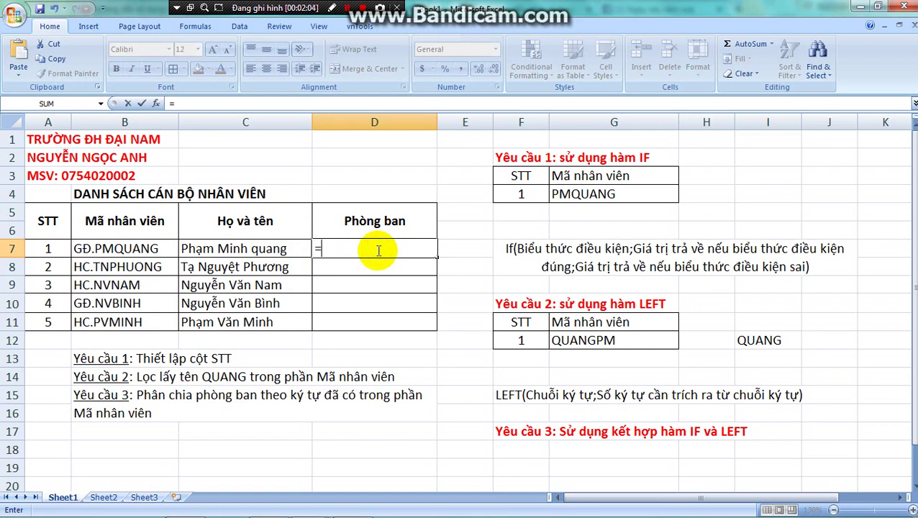
text(if)
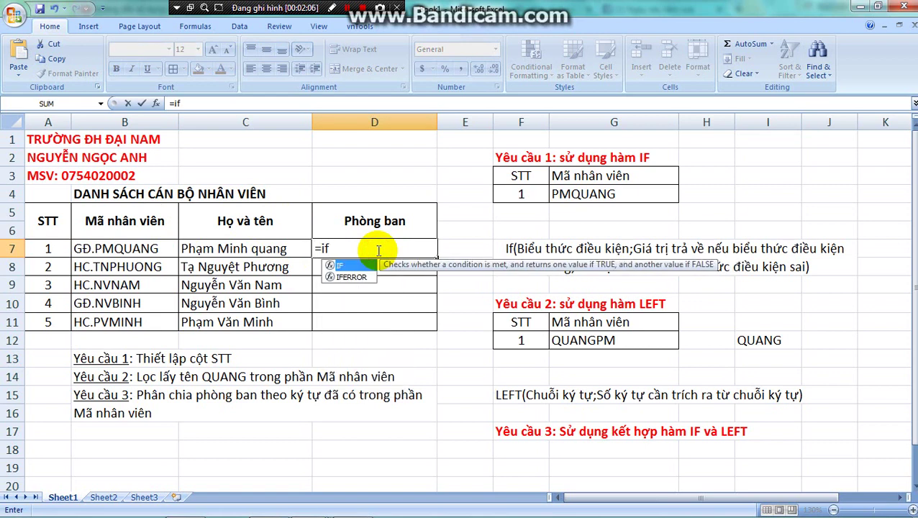
text((left)
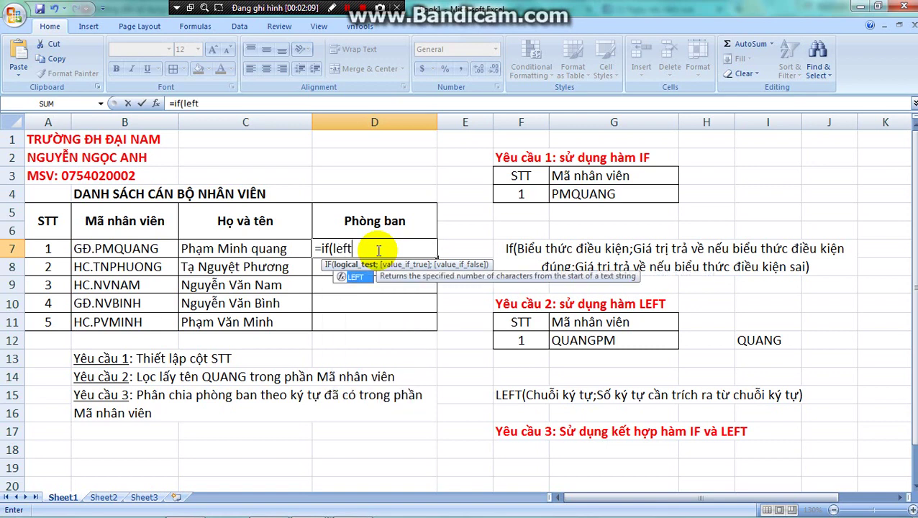
text(()
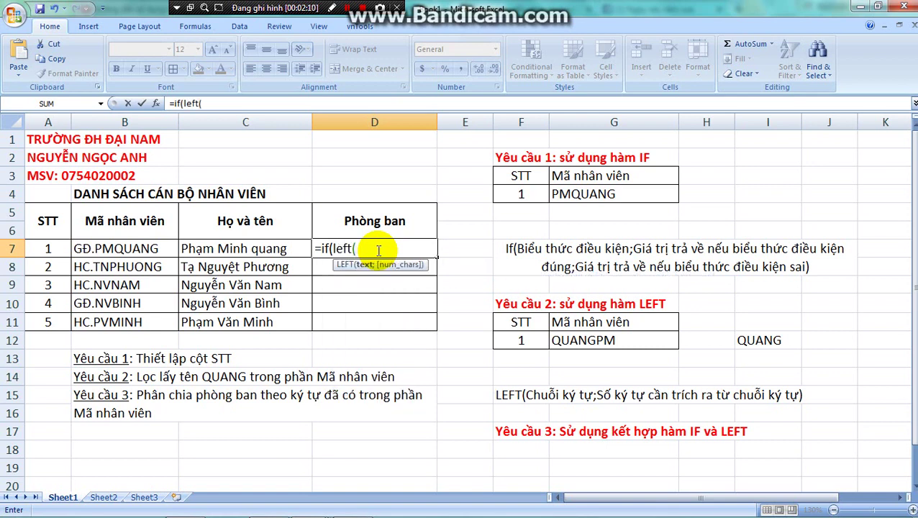
click(123, 247)
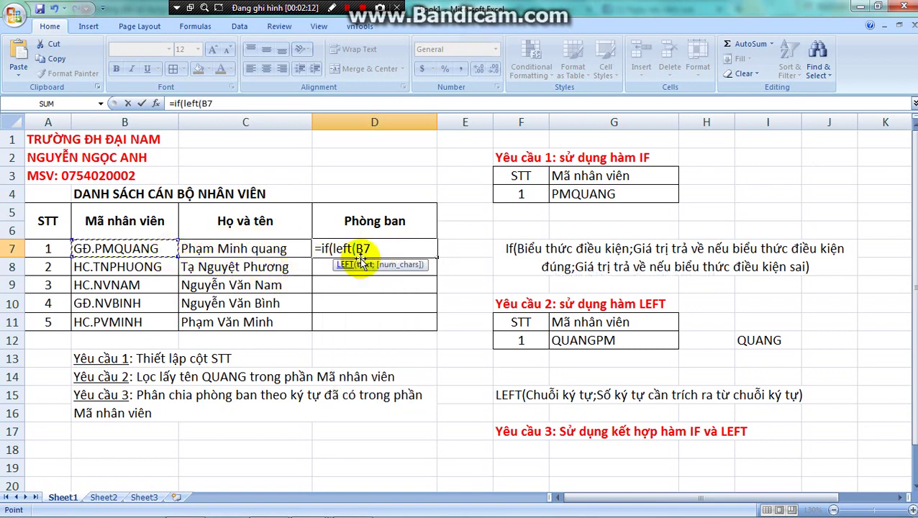
text(;2))
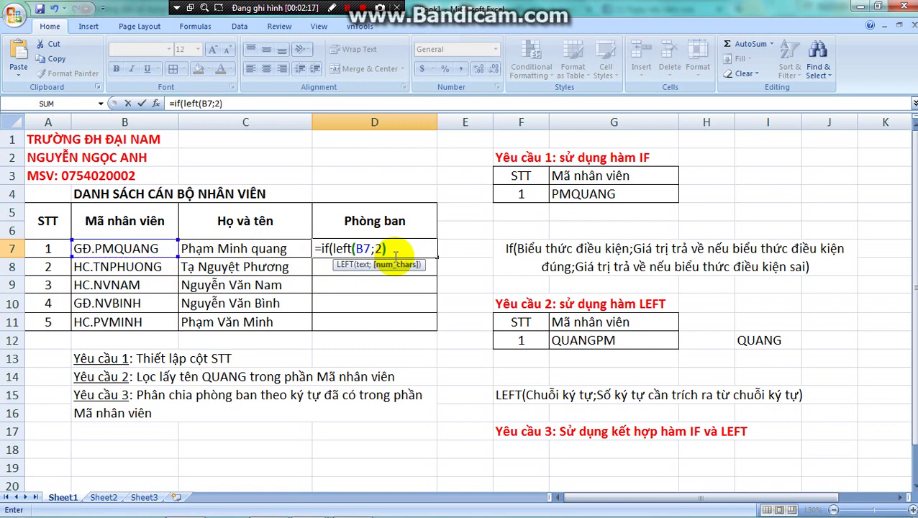
text(=)
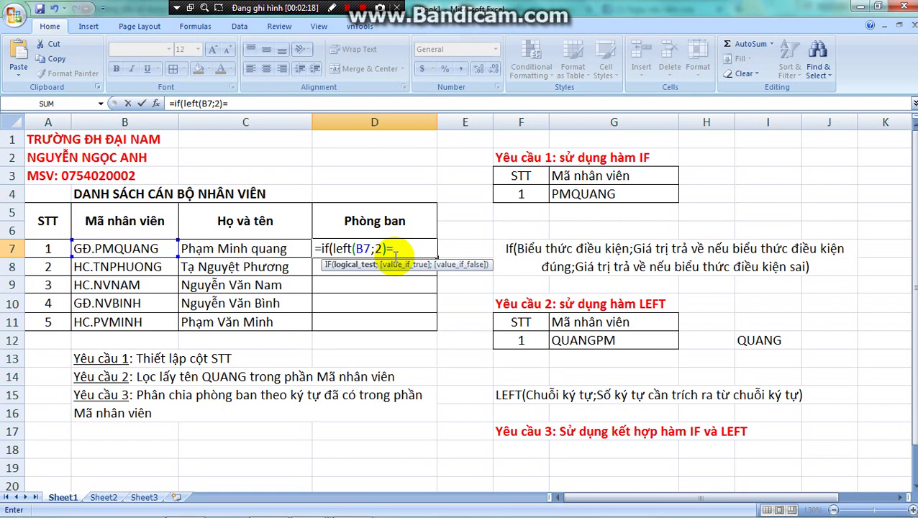
text(")
text(HD)
key(BackSpace)
key(BackSpace)
text(GD)
text(")
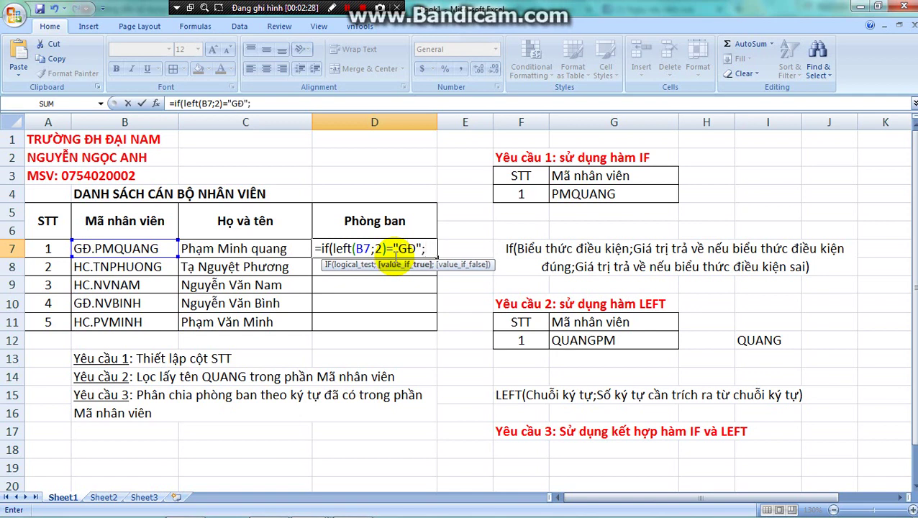
Complete the D7 formula to return "Phòng Giám đốc" when the test is true and "Phòng Hành chính" otherwise
text(;"Phòng )
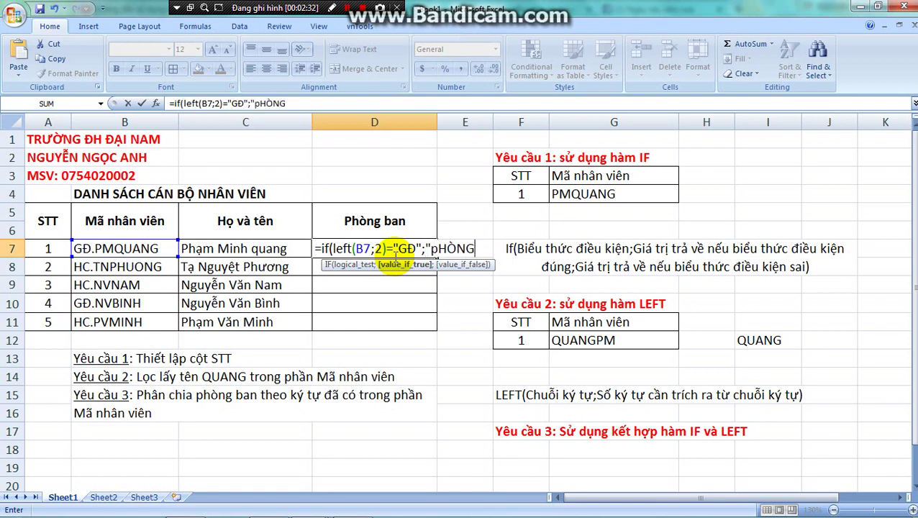
text(Giám )
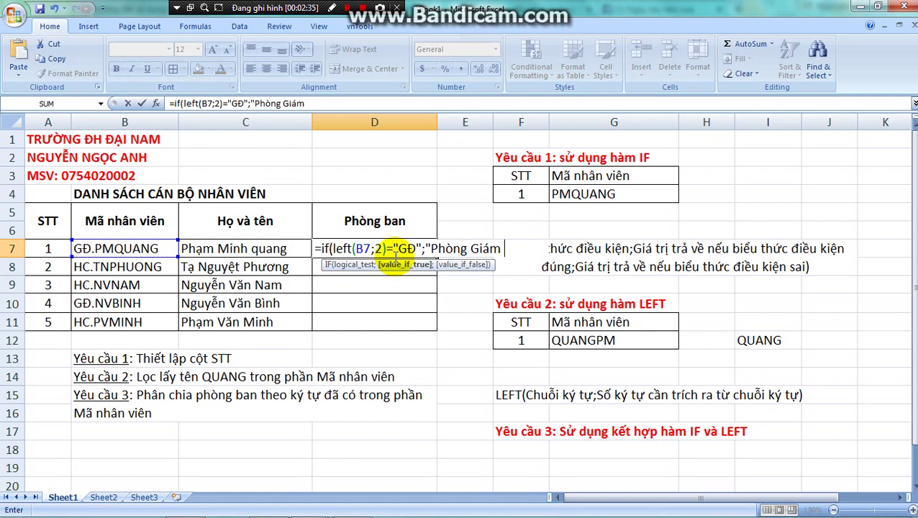
text(đoc")
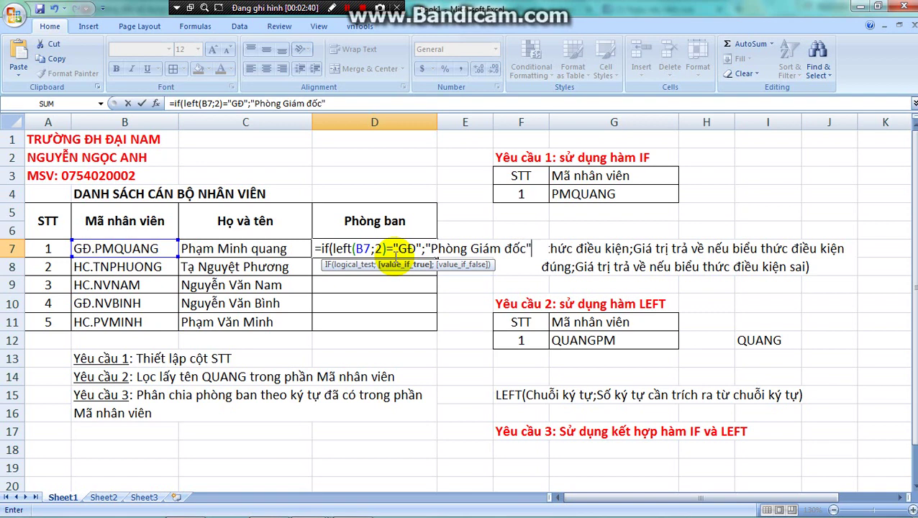
text(;")
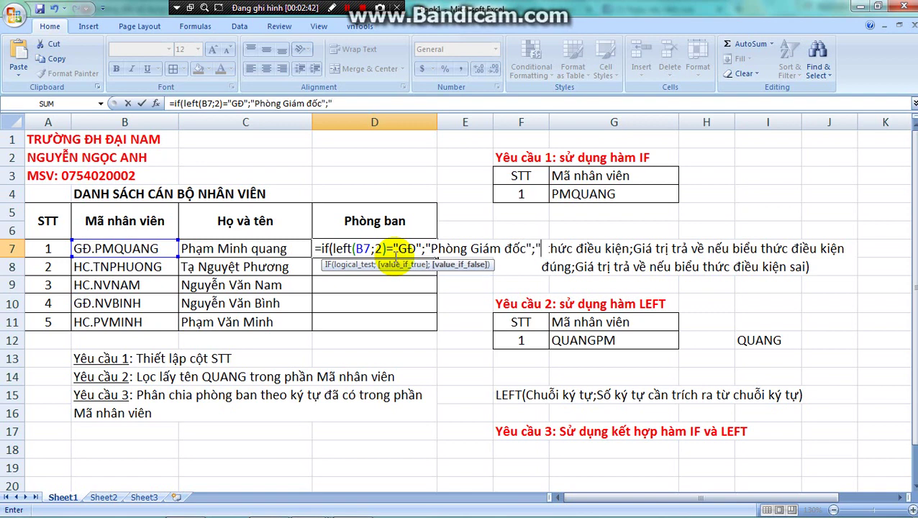
text(Phngf)
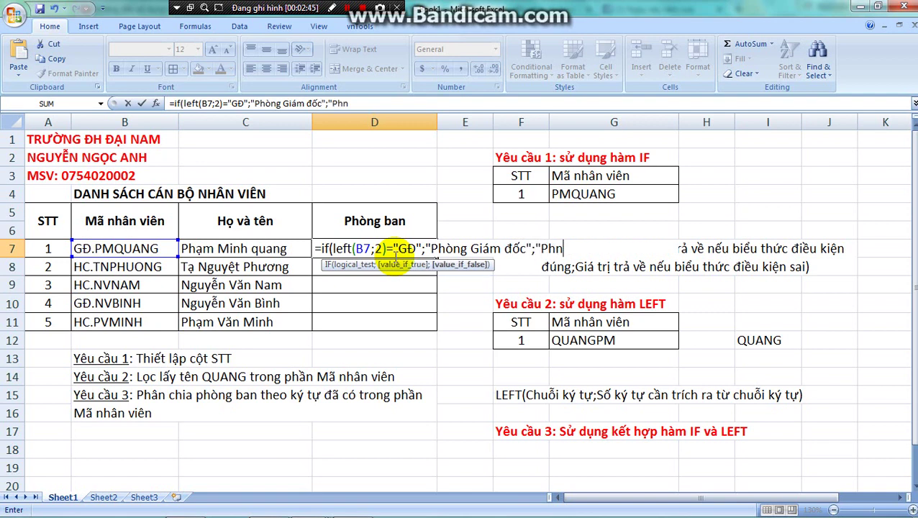
key(BackSpace)
key(BackSpace)
key(BackSpace)
text(òng Hanh chính")
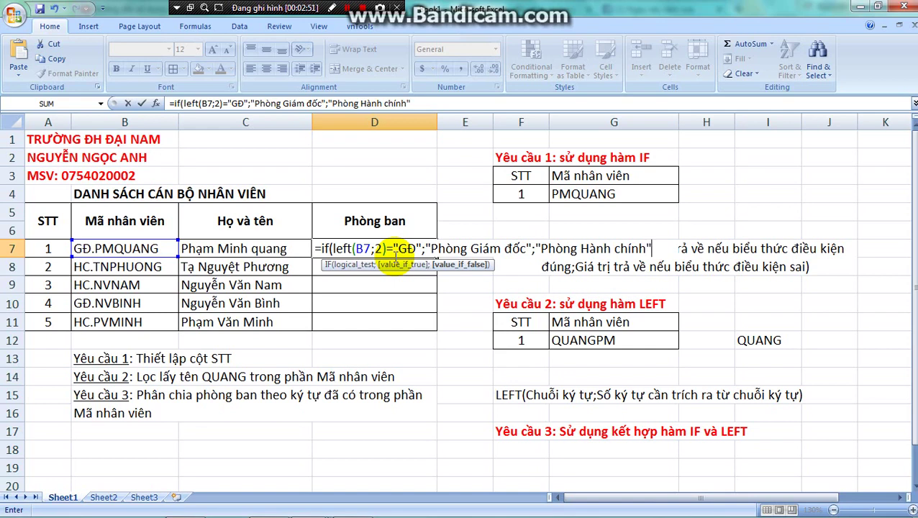
text())
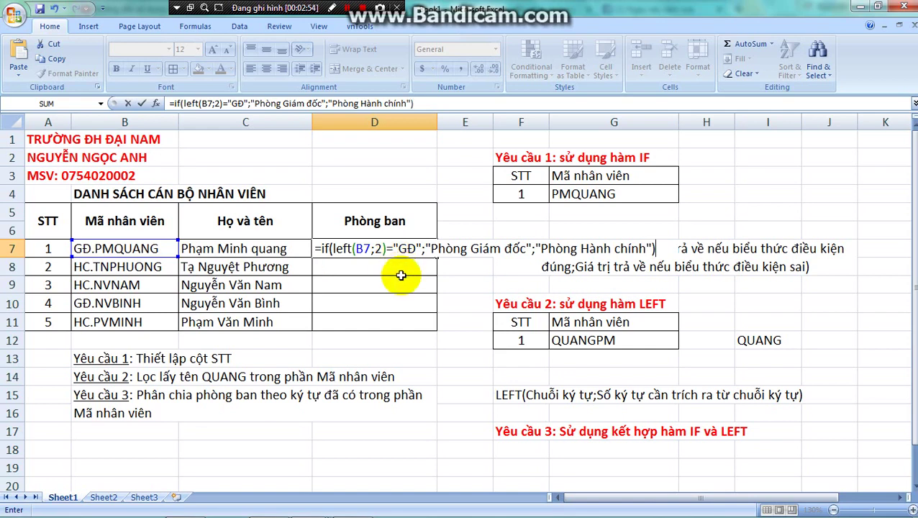
key(Return)
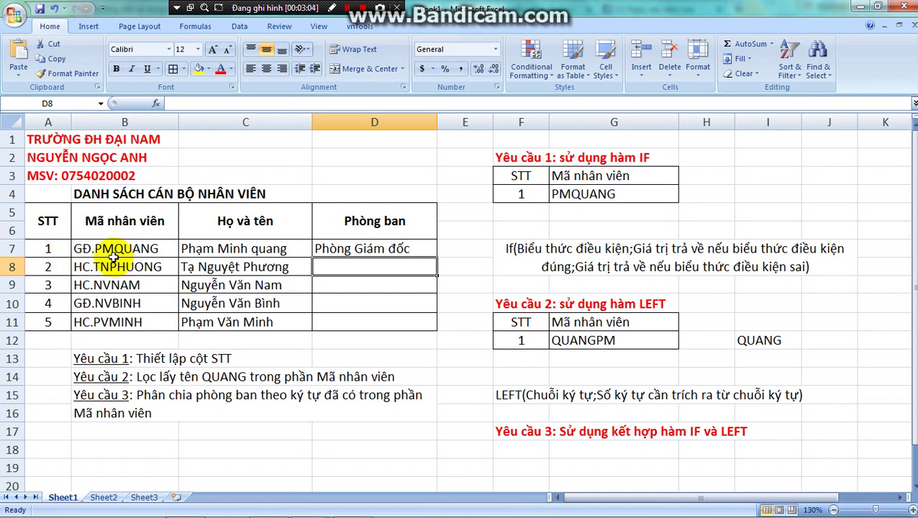
Fill the department formula from D7 down through D11
click(422, 247)
drag(435, 258, 435, 328)
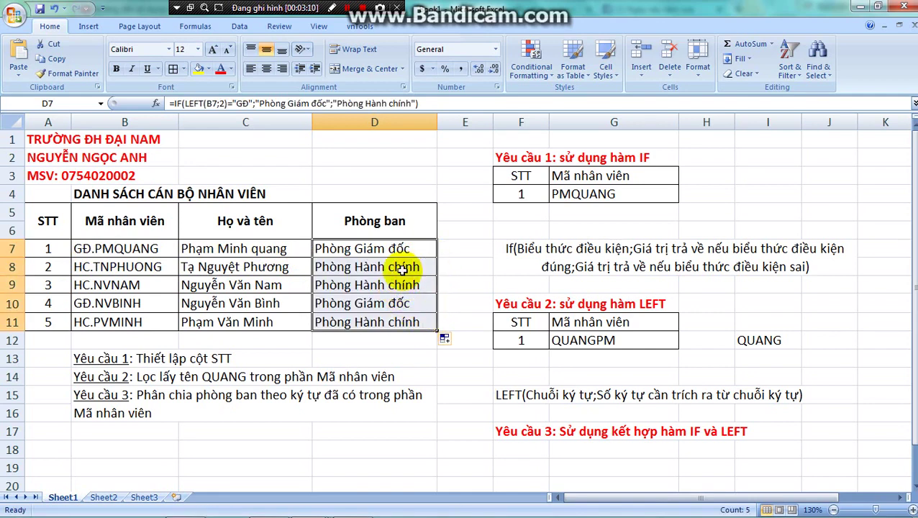